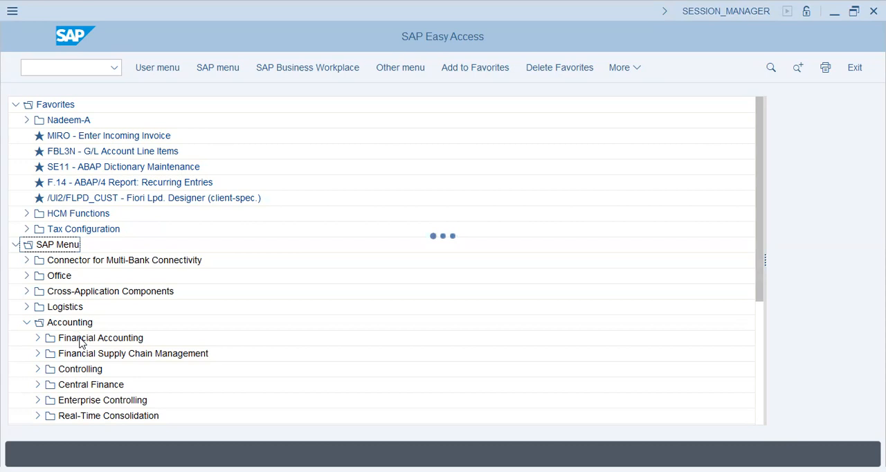
Open the FB50 Enter G/L Account Document transaction under Accounting, Financial Accounting, General Ledger, Document Entry
left_click(38, 338)
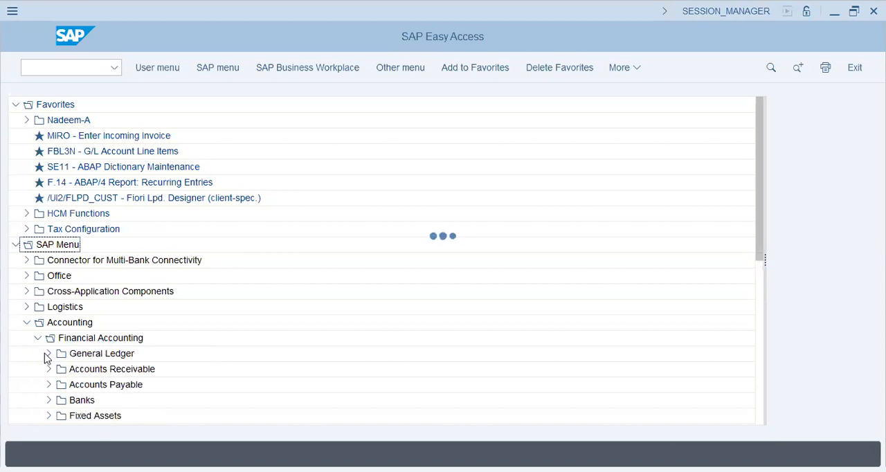
left_click(48, 353)
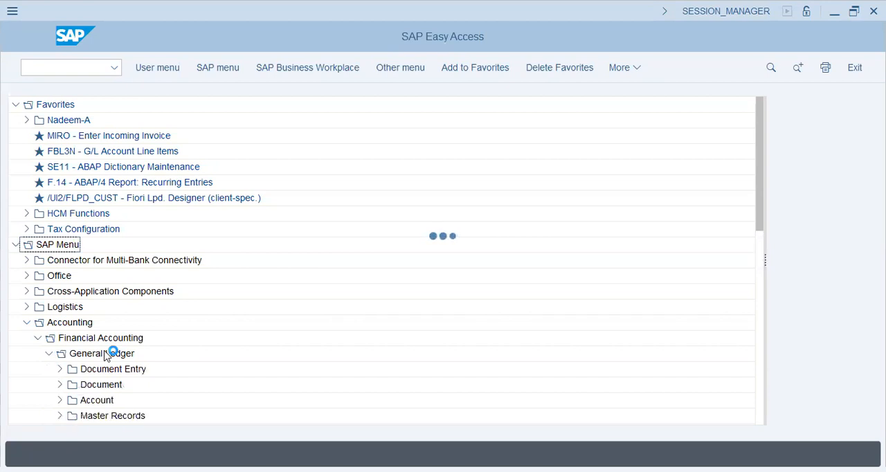
left_click(60, 372)
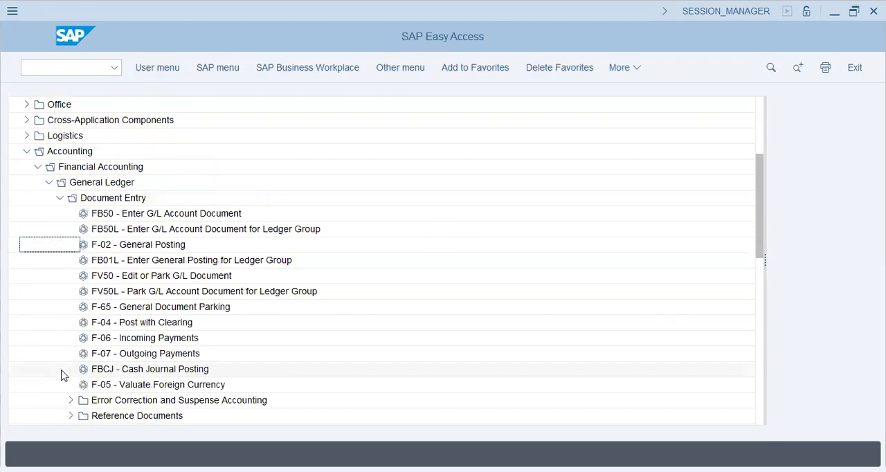
double_click(137, 215)
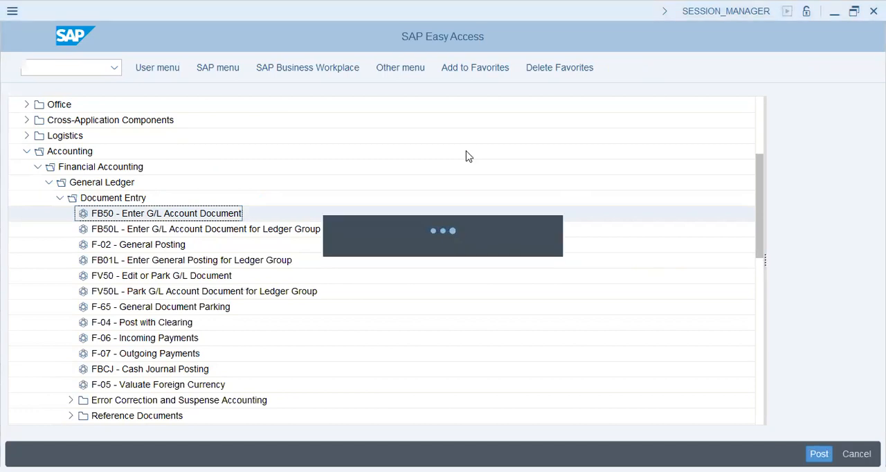
Copy the posting date 2024/02/22 into the document date
key("Tab")
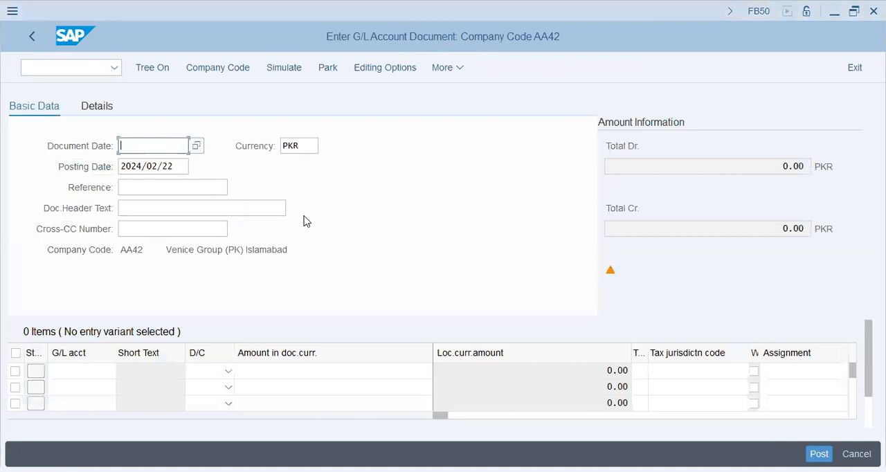
key("Tab")
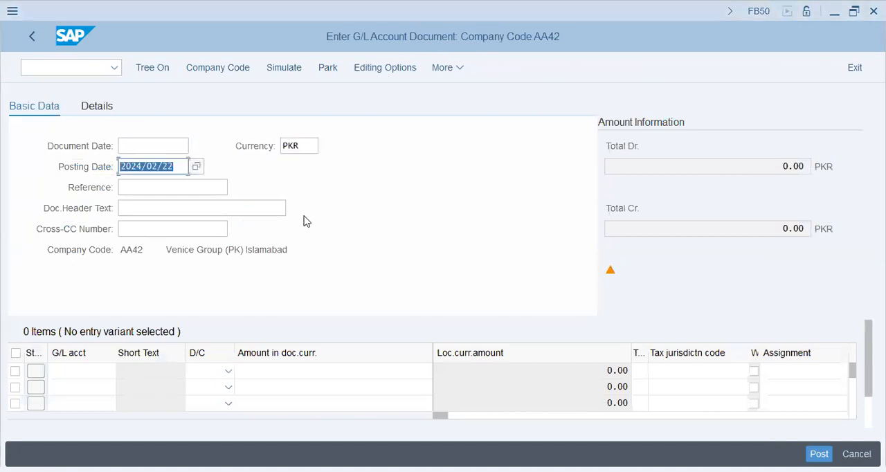
key("ctrl+c")
key("shift+Tab")
key("shift+Tab")
key("ctrl+v")
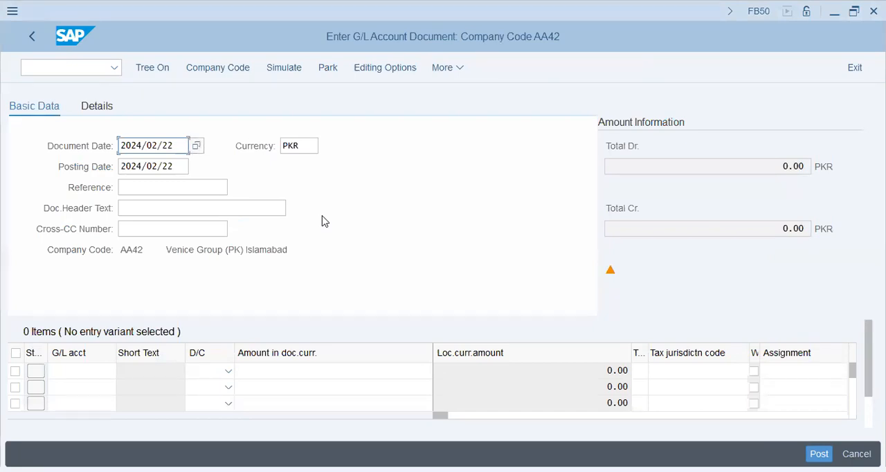
Enter 400--22Feb as the document header text
key("alt+Tab")
left_click(172, 210)
type("400--")
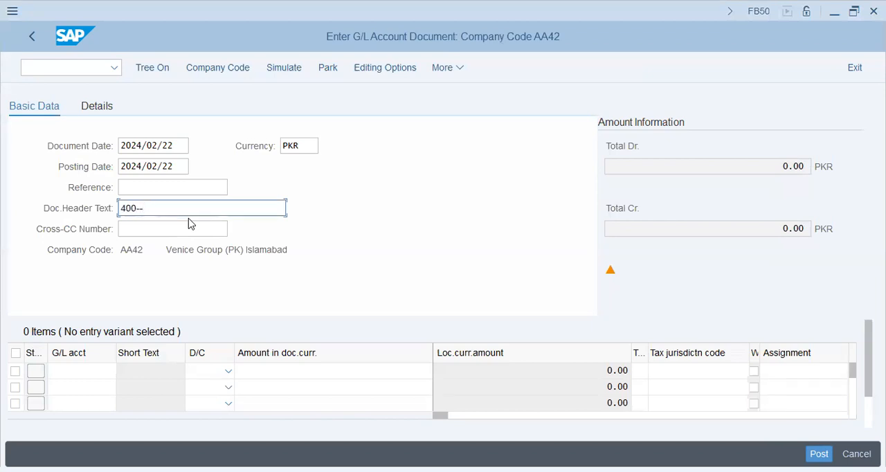
type("22Feb")
key("Return")
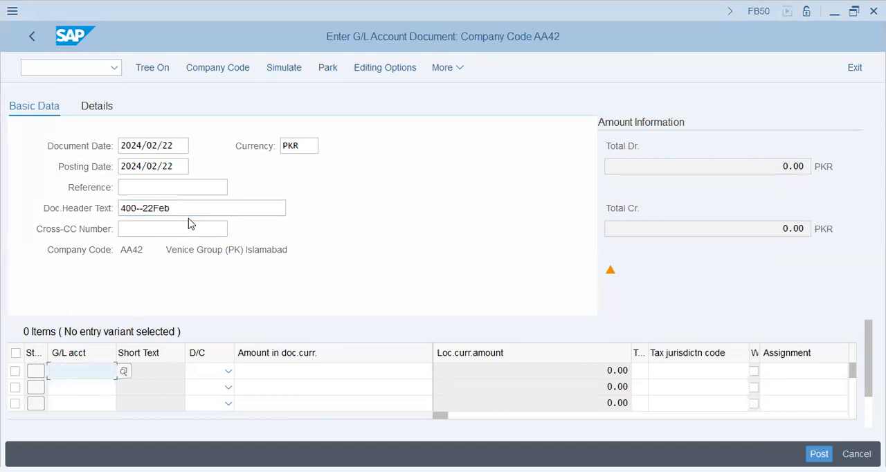
Fill the first line item with G/L account 30201 as a debit of 400
type("302010")
key("Tab")
key("shift+Tab")
key("BackSpace")
type("0")
key("Tab")
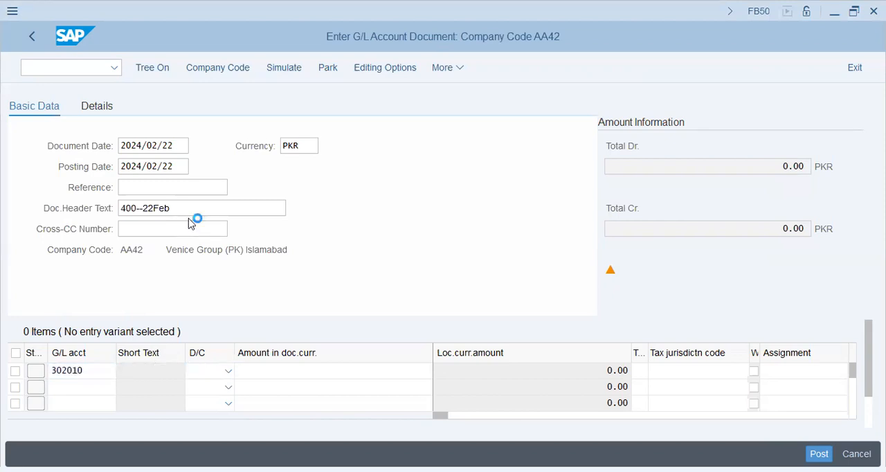
key("BackSpace")
key("Tab")
type("D")
key("Tab")
type("400")
key("Tab")
key("shift+Tab")
key("shift+Tab")
key("shift+Tab")
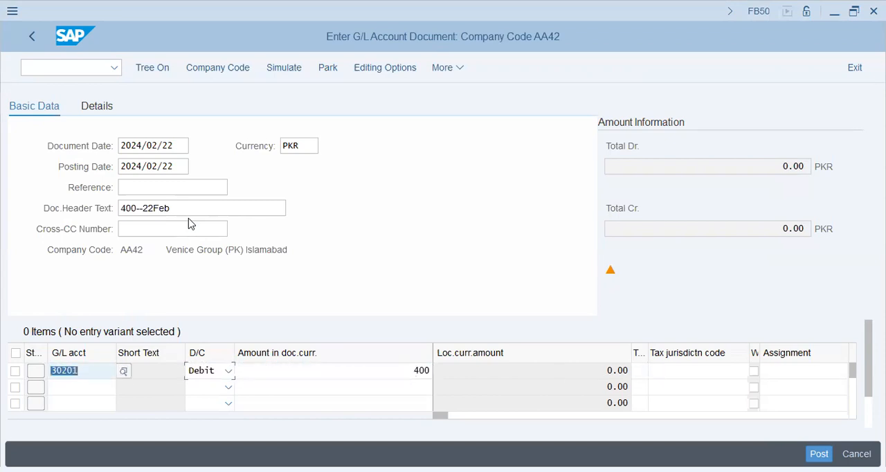
Fill the second line item with G/L account 10101 as a credit, using * as the amount
key("Down")
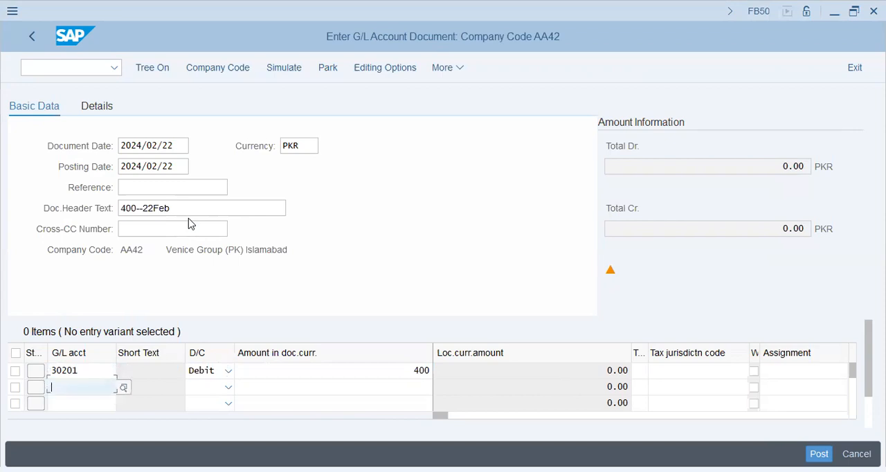
type("10101")
key("Tab")
type("C")
key("Tab")
type("*")
key("Tab")
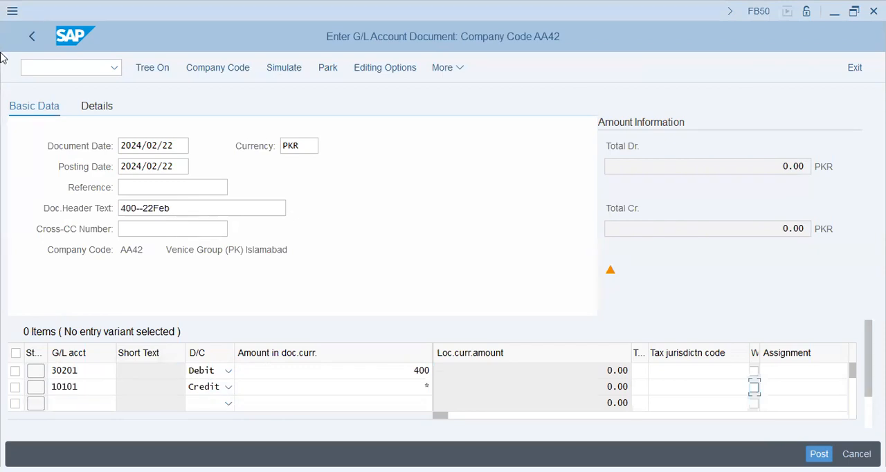
Copy the header text 400--22Feb into the assignment and text of both line items
left_click(190, 210)
key("shift+Home")
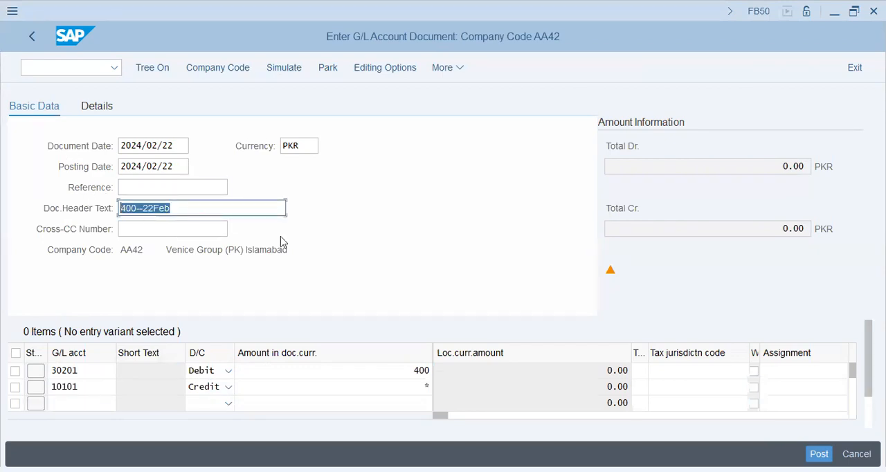
left_click(791, 376)
key("ctrl+v")
left_click(662, 386)
key("ctrl+v")
left_click(785, 370)
key("ctrl+v")
left_click(785, 388)
key("ctrl+v")
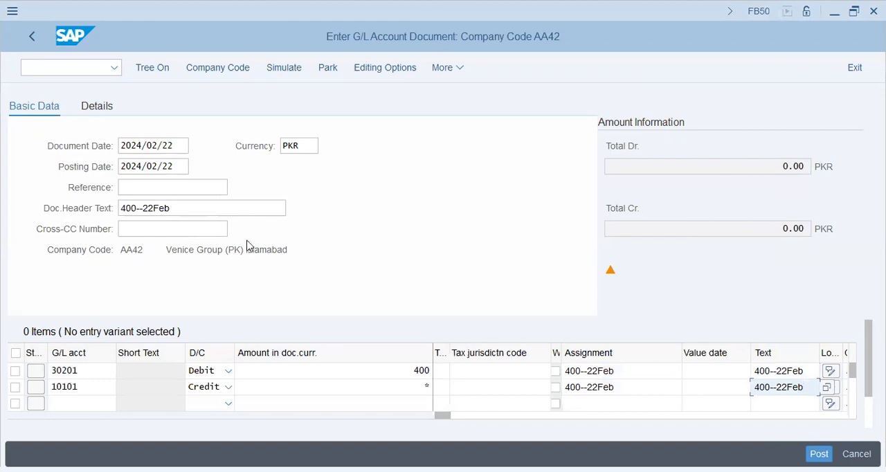
Run the entry check on both line items, continuing without a tax code
left_click_drag(127, 253, 548, 227)
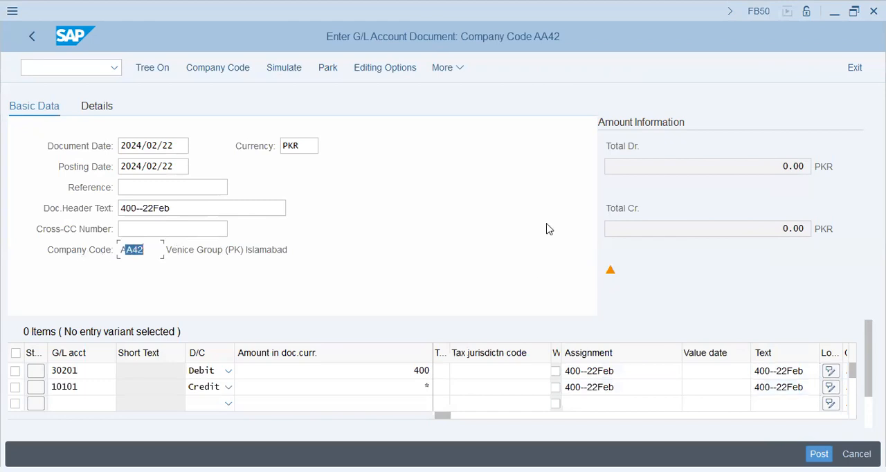
key("Return")
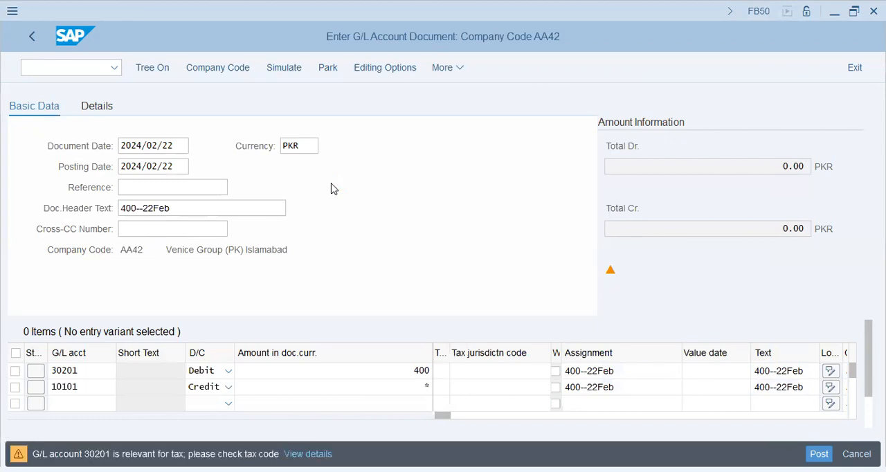
key("Return")
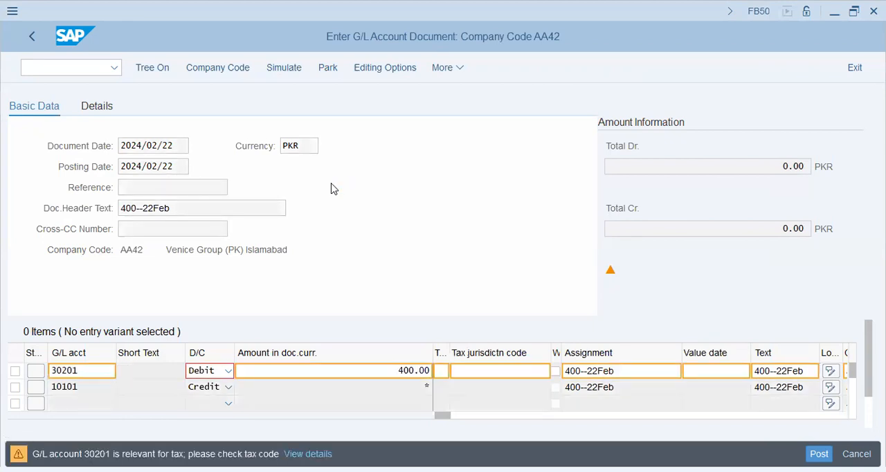
Assign cost center CC001 to the debit line of account 30201 and post the document
key("Tab")
key("Tab")
key("Tab")
key("Tab")
key("Tab")
key("Tab")
key("Tab")
key("Tab")
key("Tab")
key("Tab")
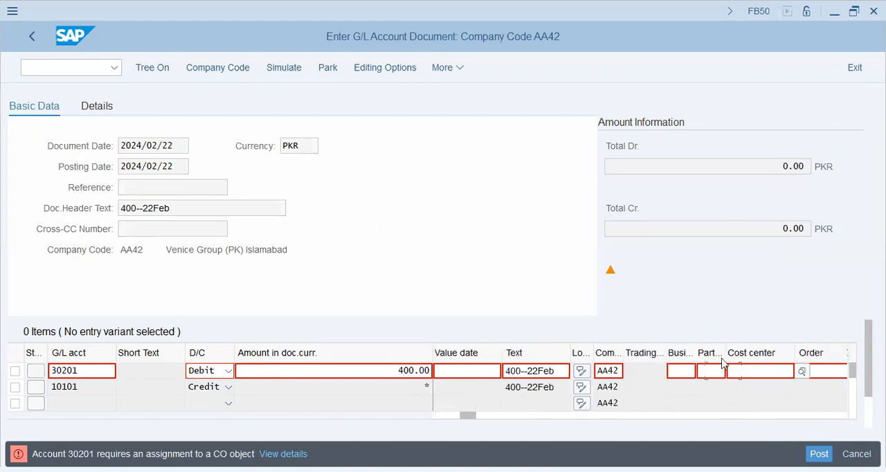
left_click(753, 373)
left_click(756, 390)
key("Return")
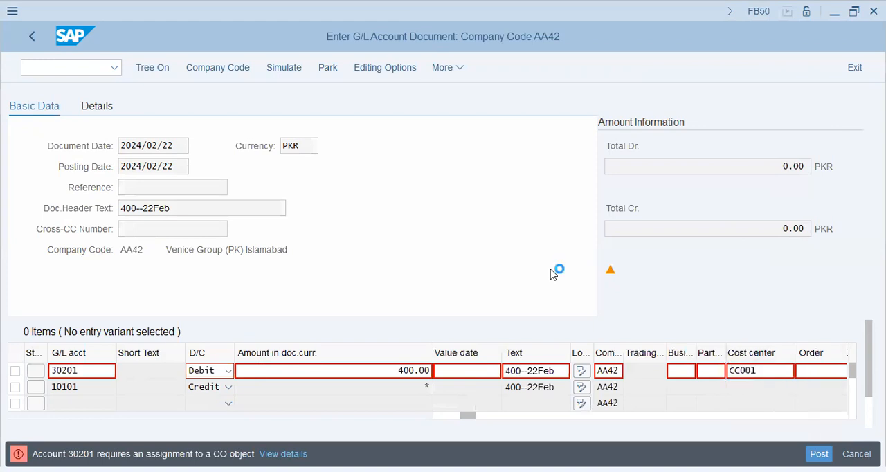
key("Return")
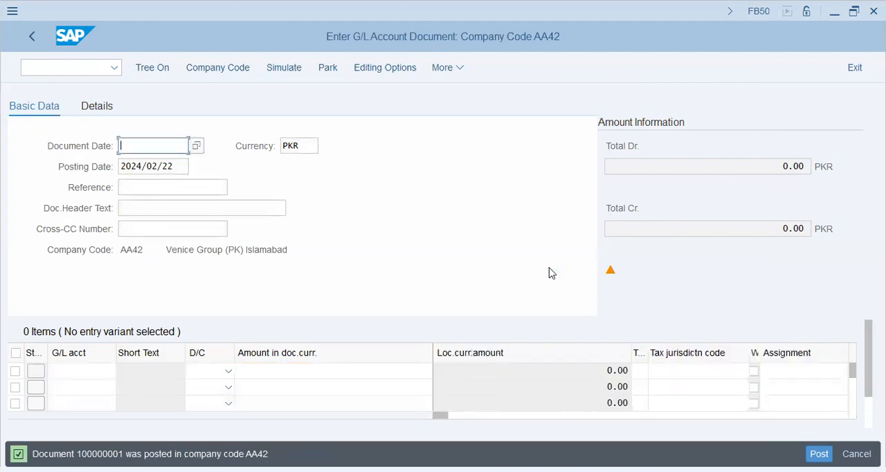
Display the document just posted in company code AA42
left_click_drag(87, 454, 132, 454)
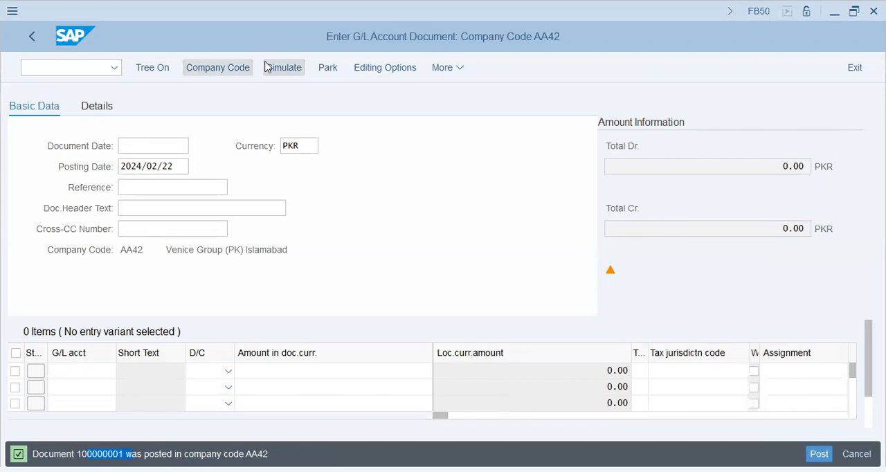
left_click(447, 67)
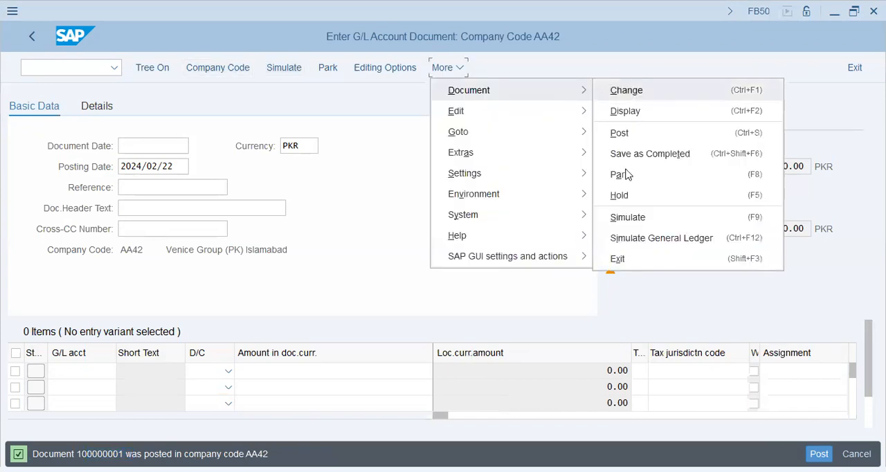
left_click(625, 111)
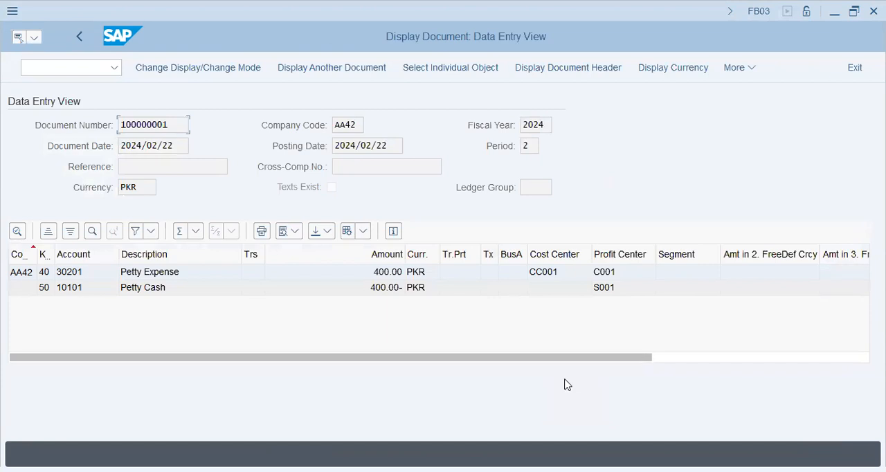
Examine the displayed document's header: document number, company code, document date, posting date and fiscal year
left_click_drag(82, 101, 74, 104)
left_click(85, 127)
left_click(170, 126)
left_click_drag(173, 124, 67, 139)
left_click(180, 126)
double_click(354, 125)
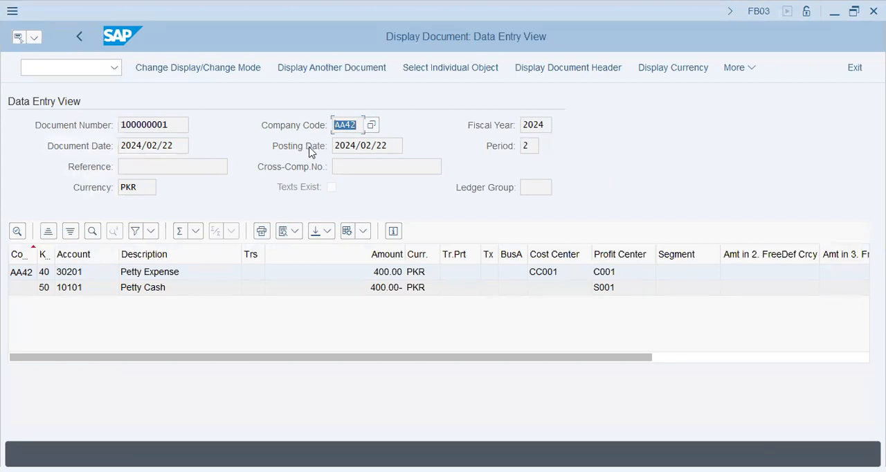
left_click(307, 148)
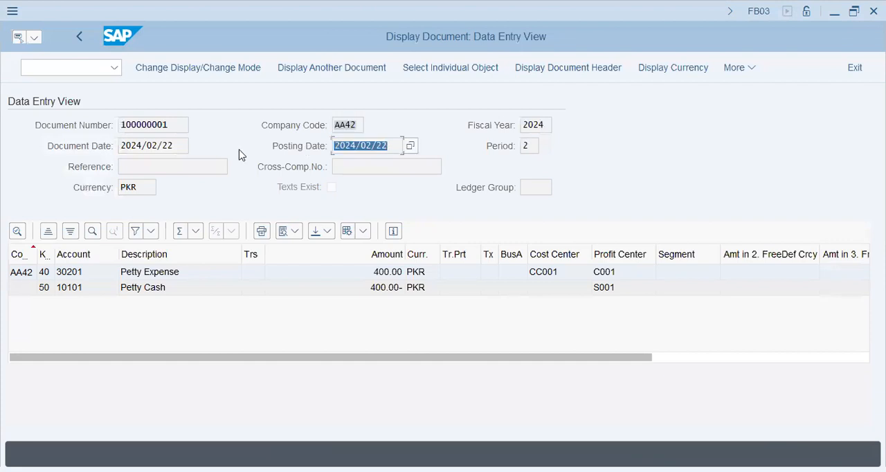
left_click(81, 147)
left_click_drag(400, 146, 289, 146)
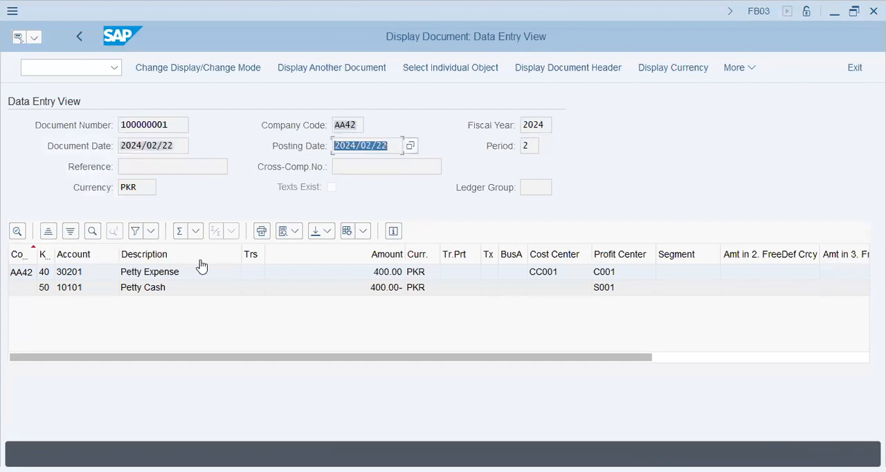
left_click(184, 320)
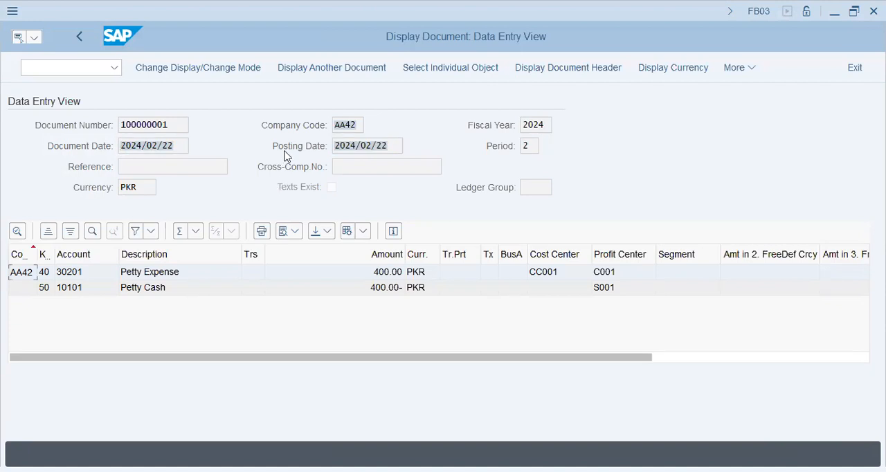
left_click(184, 144)
left_click_drag(185, 145, 103, 144)
left_click(213, 158)
left_click(182, 144)
left_click_drag(183, 144, 99, 131)
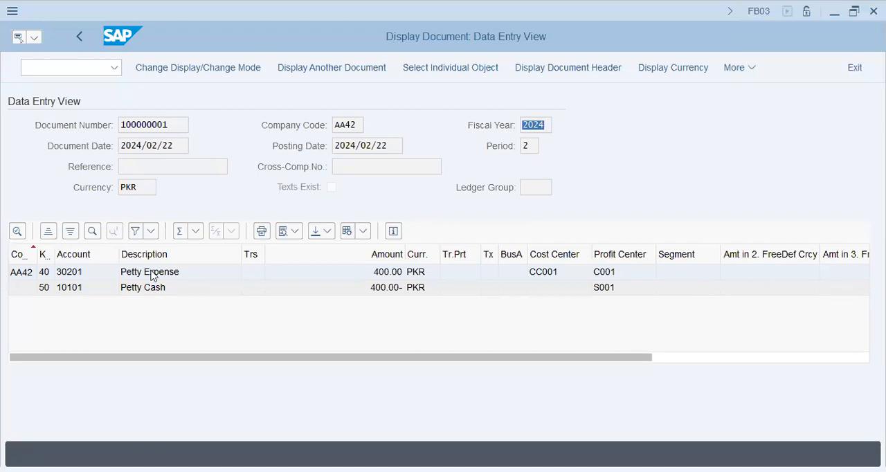
Examine the Petty Expense and Petty Cash line items, checking accounts, amounts, cost center and profit centers across all columns
left_click(74, 285)
left_click(378, 273)
left_click(389, 288)
left_click(548, 273)
left_click(608, 275)
left_click(611, 289)
left_click_drag(632, 359, 863, 357)
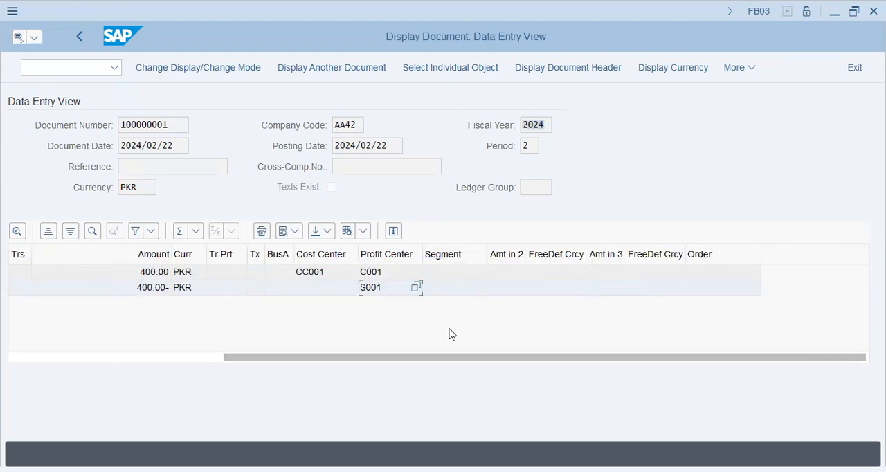
left_click(152, 358)
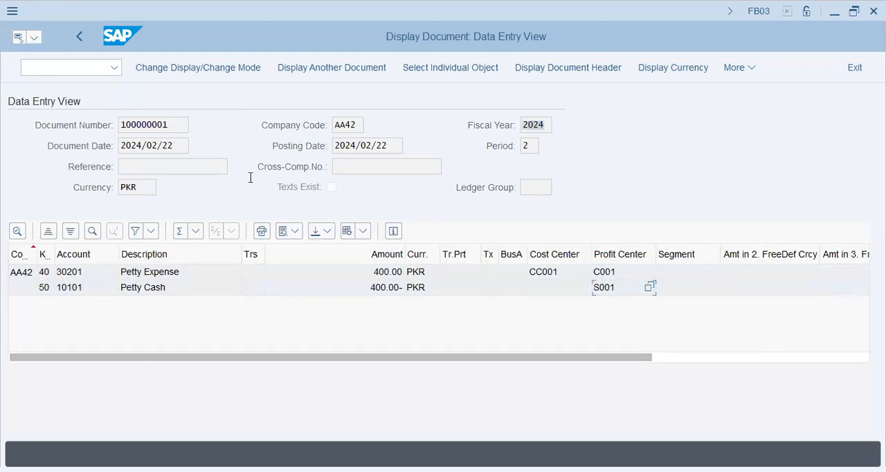